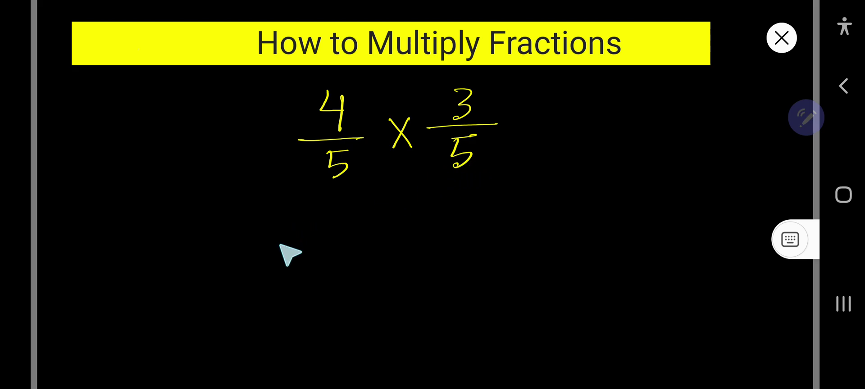
Step: Draw '=' below 4/5 × 3/5, then a fraction bar with 4×3 above it and 5×5 below
{"action": "mouse_move", "coordinate": [258, 256]}
{"action": "left_mouse_down"}
{"action": "mouse_move", "coordinate": [280, 252]}
{"action": "mouse_move", "coordinate": [282, 260]}
{"action": "left_mouse_up"}
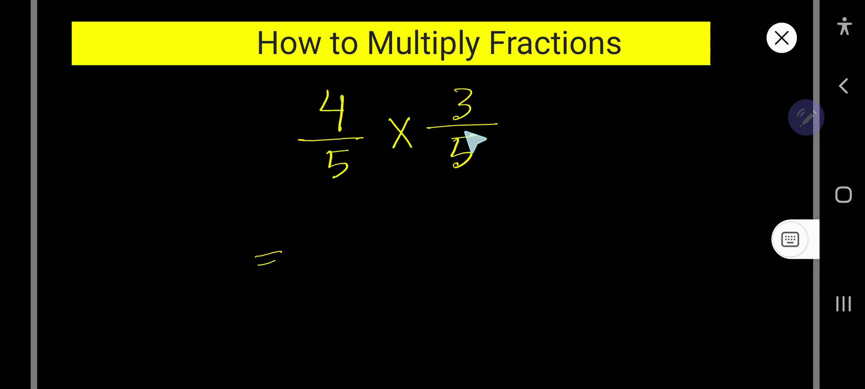
{"action": "left_click_drag", "start_coordinate": [332, 252], "coordinate": [432, 242]}
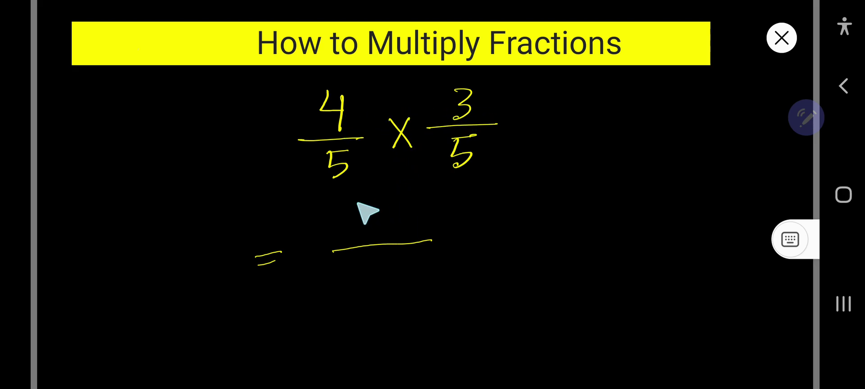
{"action": "left_click_drag", "start_coordinate": [352, 203], "coordinate": [369, 233]}
{"action": "left_click_drag", "start_coordinate": [379, 210], "coordinate": [403, 231]}
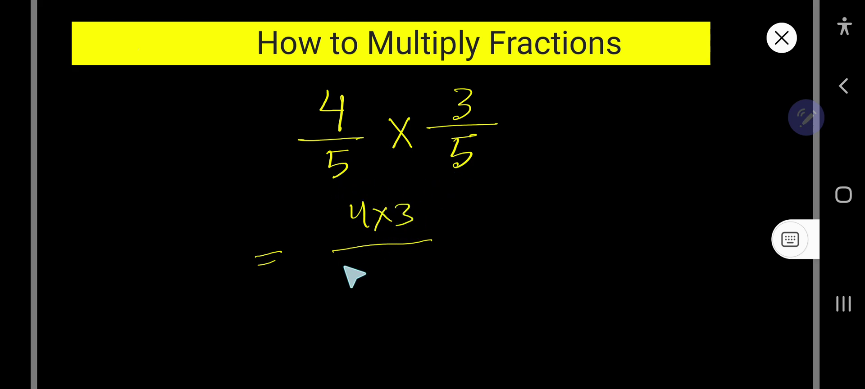
{"action": "left_click_drag", "start_coordinate": [358, 261], "coordinate": [348, 287]}
{"action": "mouse_move", "coordinate": [392, 257]}
{"action": "left_mouse_down"}
{"action": "mouse_move", "coordinate": [377, 283]}
{"action": "mouse_move", "coordinate": [399, 288]}
{"action": "left_mouse_up"}
{"action": "scroll", "coordinate": [520, 271], "scroll_direction": "down", "scroll_amount": 2}
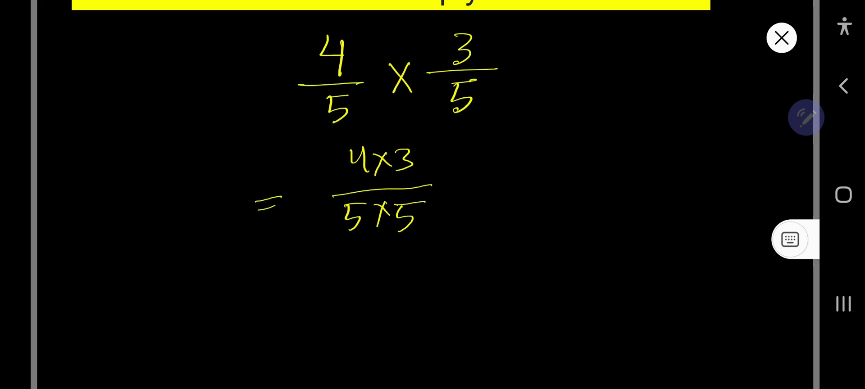
Step: Write '= 12/25' below the working and start an underlined answer label beside it
{"action": "mouse_move", "coordinate": [276, 295]}
{"action": "left_mouse_down"}
{"action": "mouse_move", "coordinate": [305, 293]}
{"action": "mouse_move", "coordinate": [306, 304]}
{"action": "left_mouse_up"}
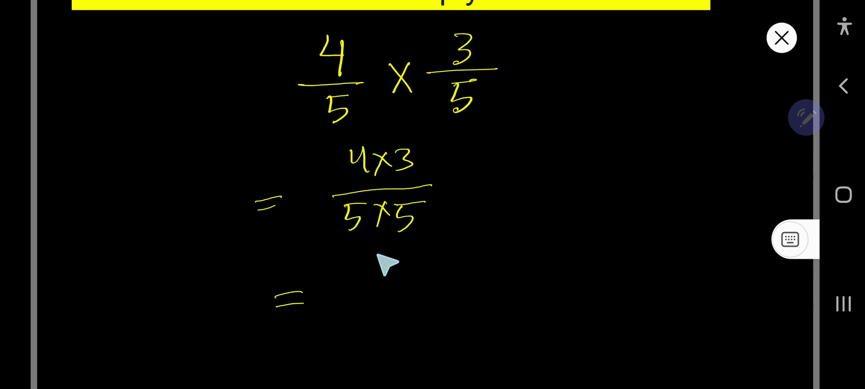
{"action": "mouse_move", "coordinate": [374, 265]}
{"action": "left_mouse_down"}
{"action": "mouse_move", "coordinate": [375, 290]}
{"action": "mouse_move", "coordinate": [416, 291]}
{"action": "left_mouse_up"}
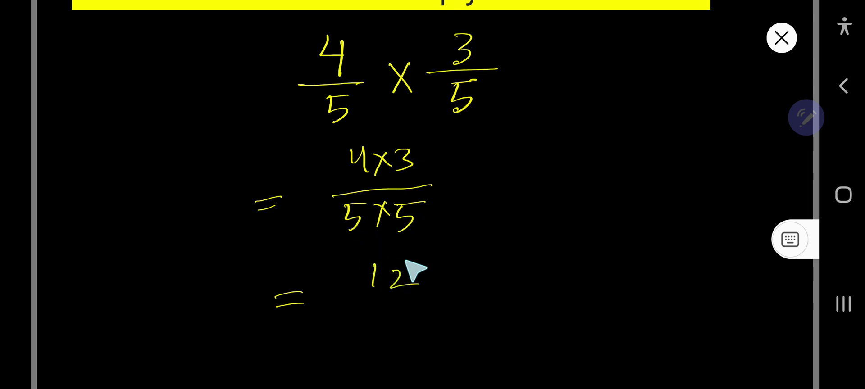
{"action": "left_click_drag", "start_coordinate": [336, 303], "coordinate": [448, 293]}
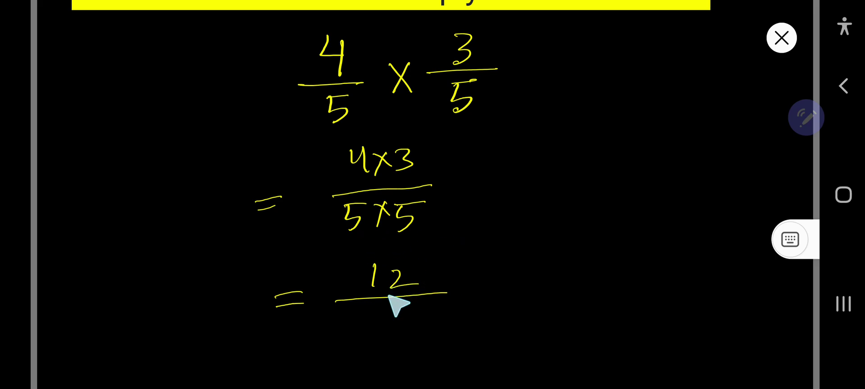
{"action": "left_click_drag", "start_coordinate": [370, 308], "coordinate": [392, 331]}
{"action": "mouse_move", "coordinate": [399, 308]}
{"action": "left_mouse_down"}
{"action": "mouse_move", "coordinate": [406, 333]}
{"action": "mouse_move", "coordinate": [416, 308]}
{"action": "left_mouse_up"}
{"action": "scroll", "coordinate": [551, 304], "scroll_direction": "down", "scroll_amount": 2}
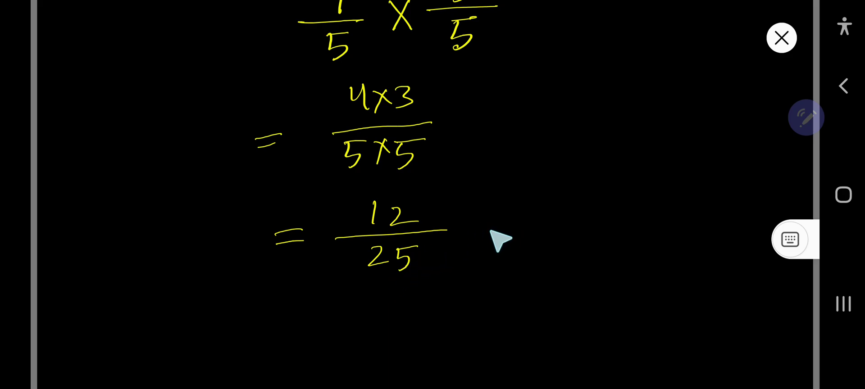
{"action": "left_click_drag", "start_coordinate": [497, 230], "coordinate": [541, 237]}
{"action": "left_click_drag", "start_coordinate": [480, 254], "coordinate": [587, 252]}
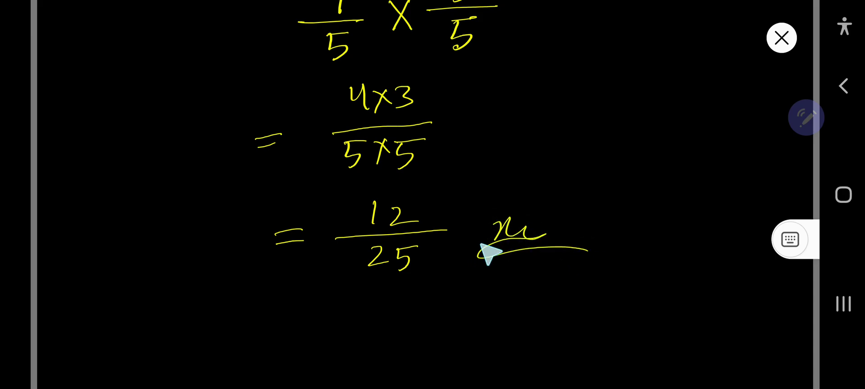